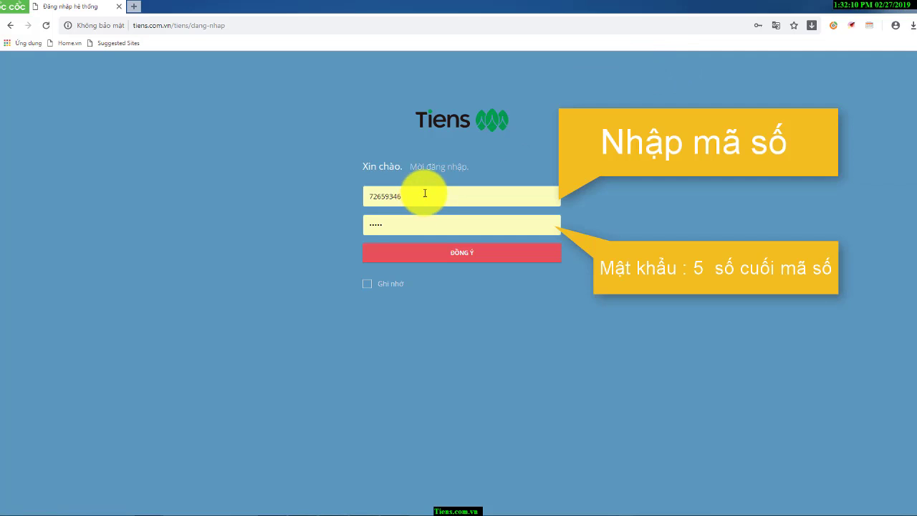
- Log in with the saved member code, re-entering the account password, and confirm with ĐỒNG Ý
left_click(425, 194)
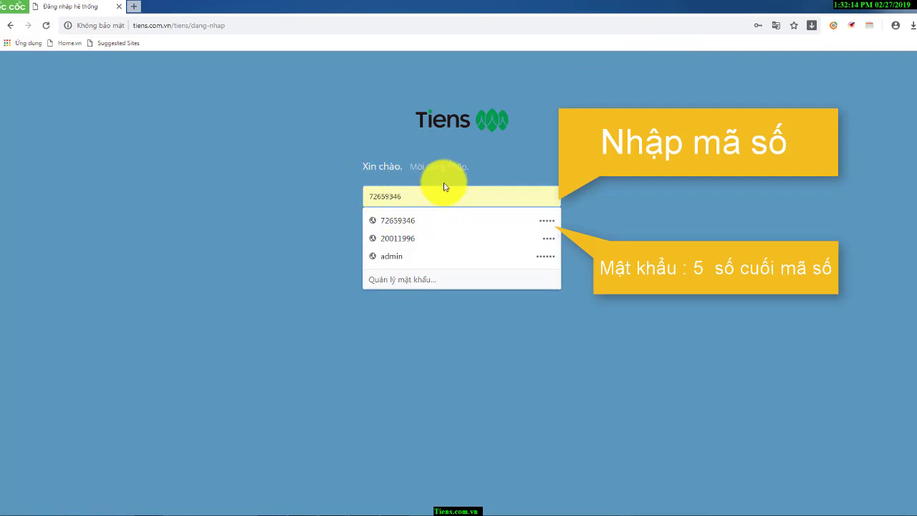
left_click(420, 220)
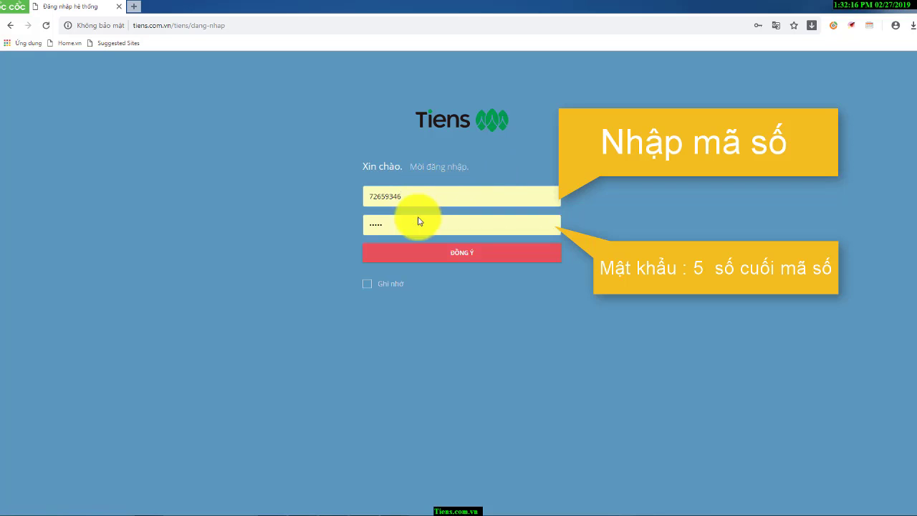
left_click(406, 229)
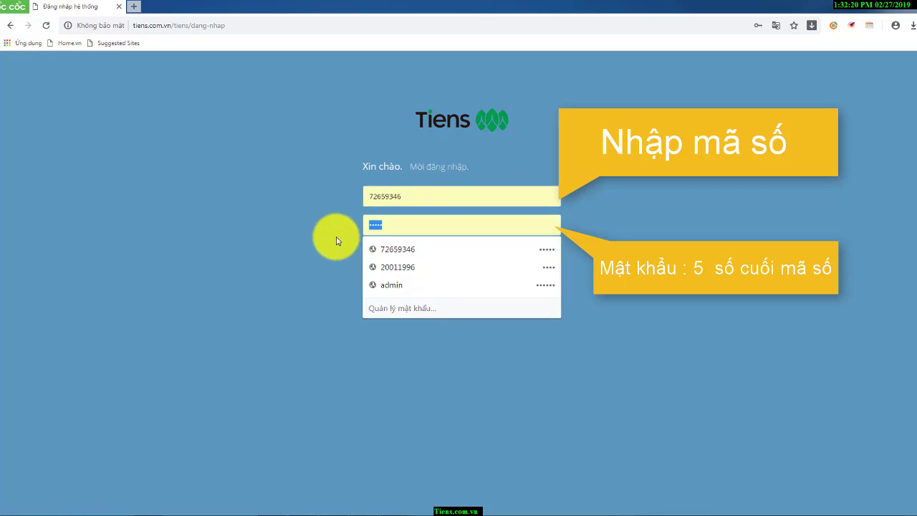
type("5")
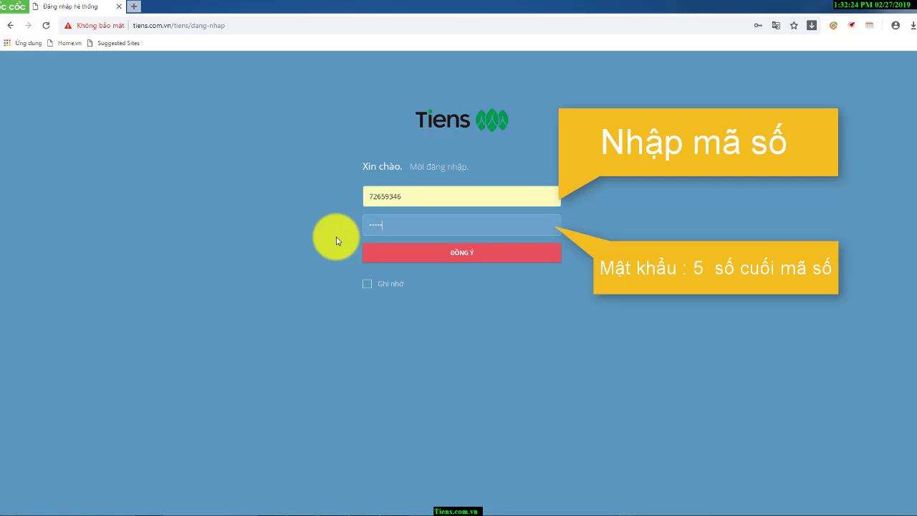
left_click(469, 255)
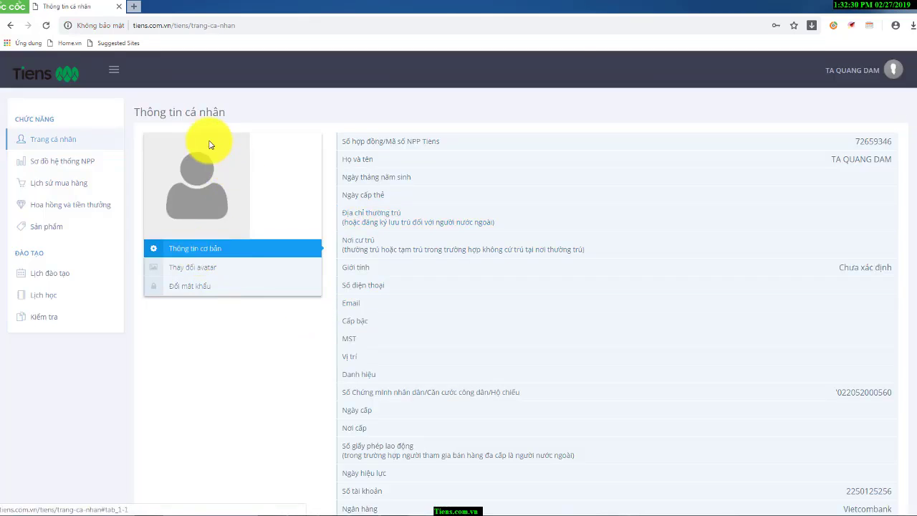
- Look through the Thay đổi avatar, Đổi mật khẩu and Thông tin cơ bản profile sections
left_click(201, 271)
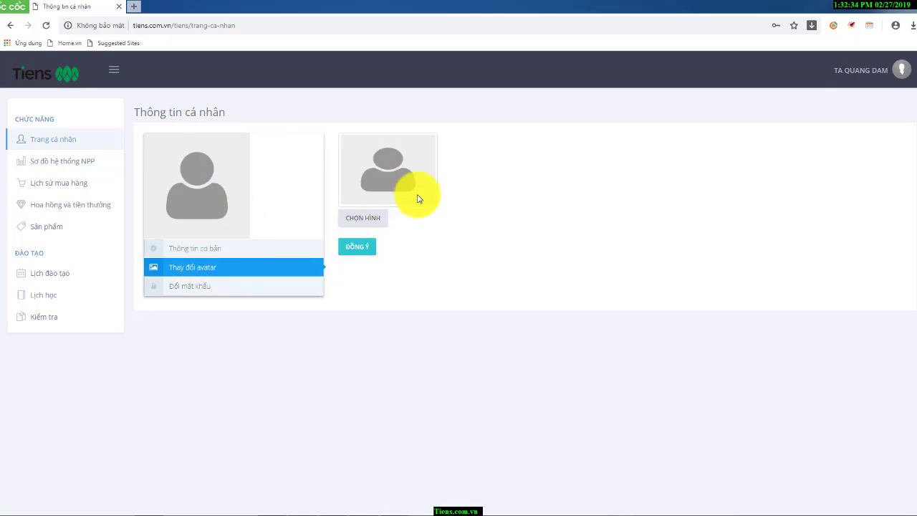
left_click(205, 288)
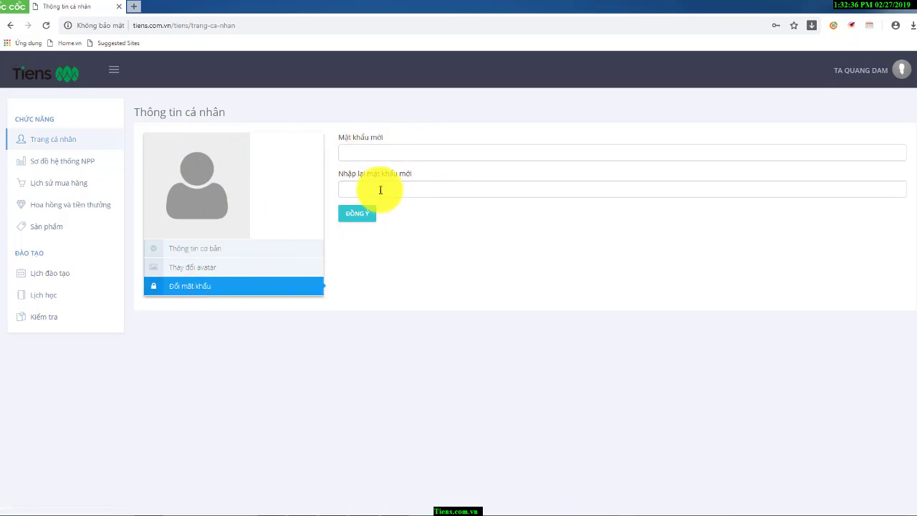
left_click(197, 251)
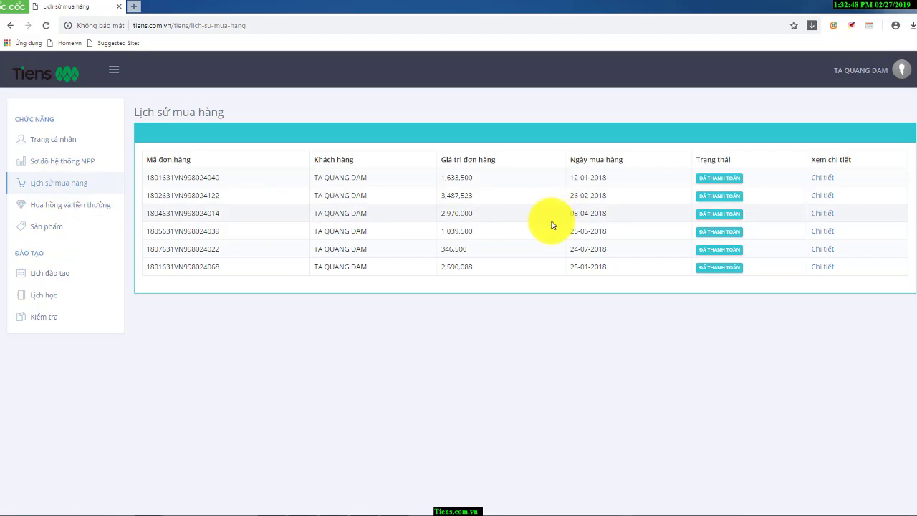
- View the commission and bonus history, then the distributor network diagram (Sơ đồ hệ thống NPP)
left_click(56, 215)
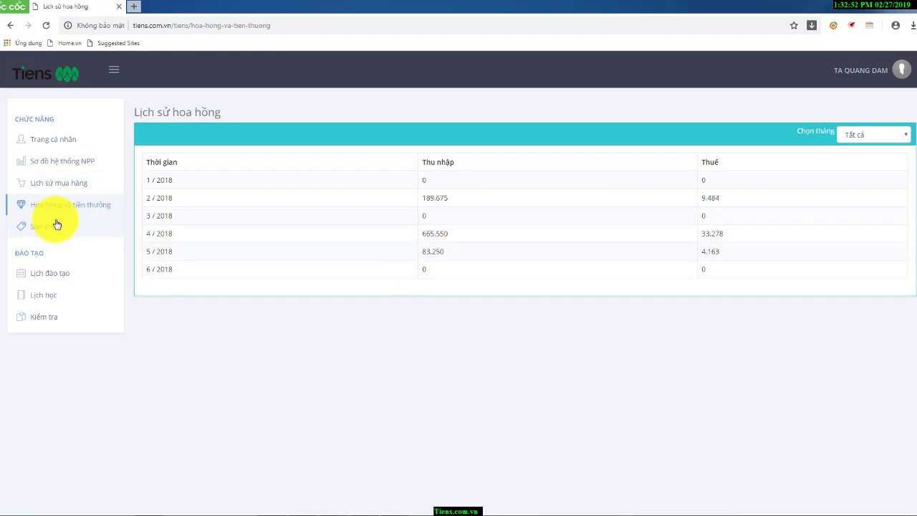
left_click(52, 168)
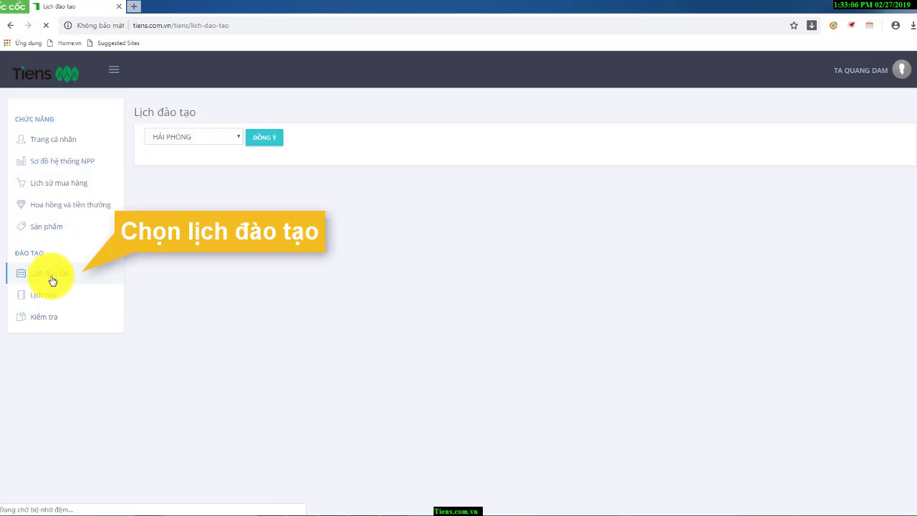
- Load the training calendar for the CN HÀ NỘI market
scroll(351, 259, "down", 2)
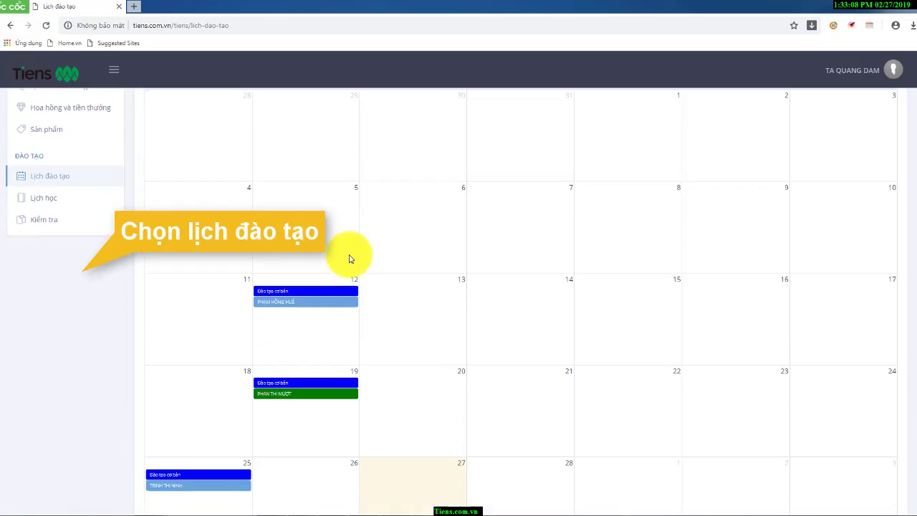
scroll(348, 256, "up", 2)
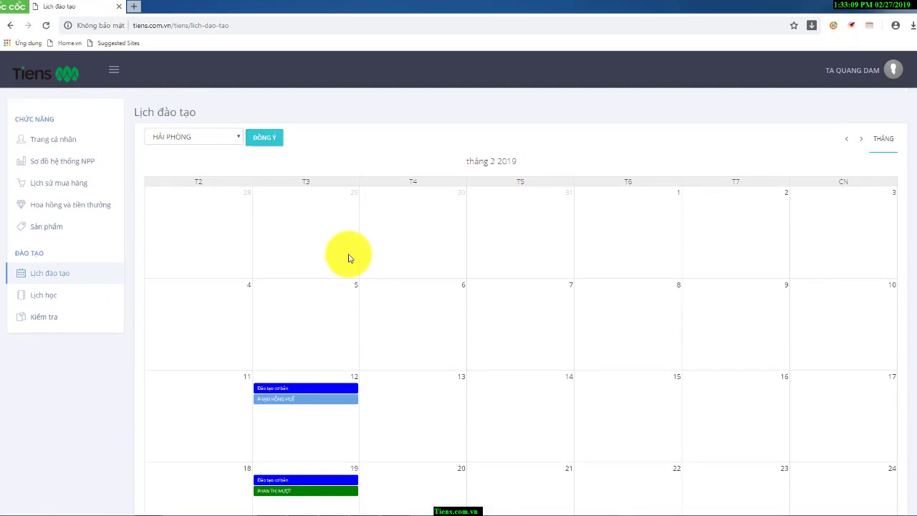
left_click(237, 137)
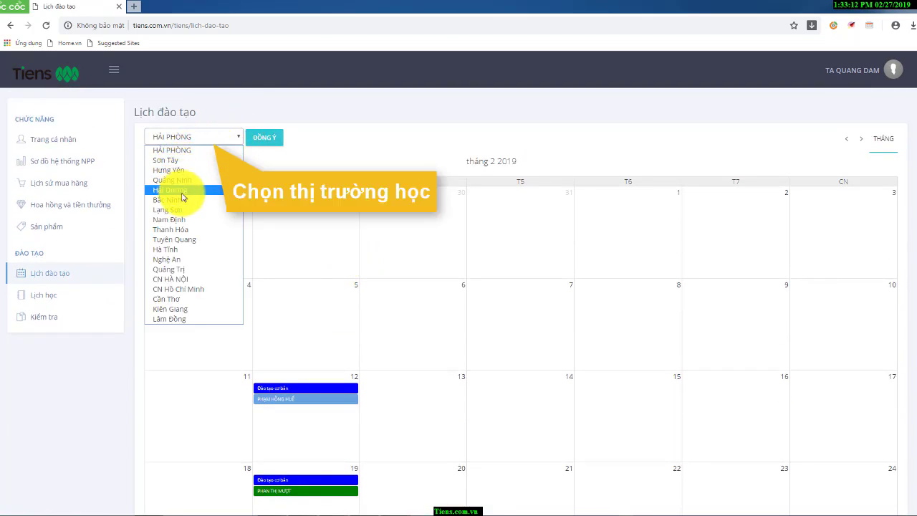
left_click(181, 280)
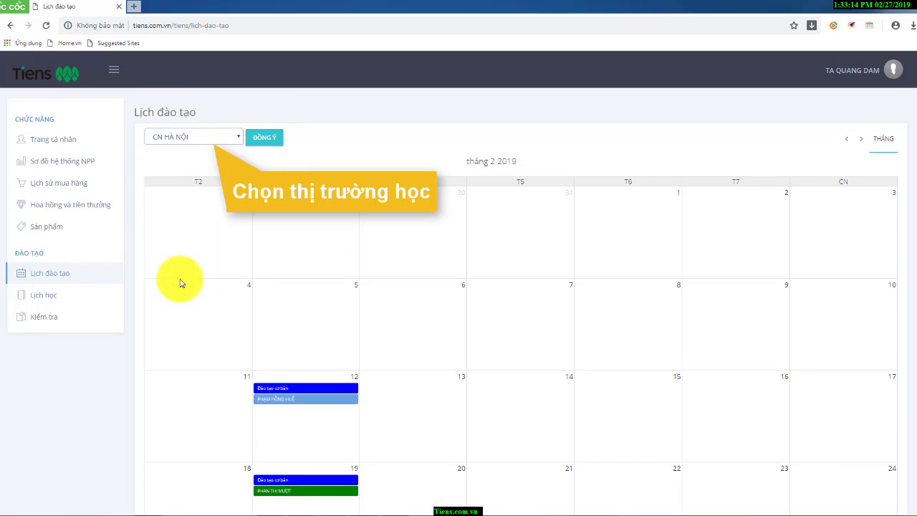
left_click(281, 140)
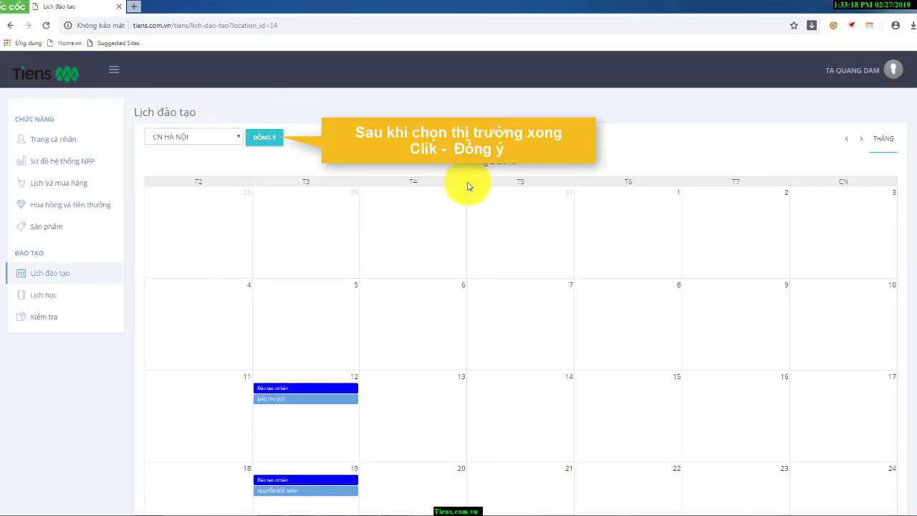
- Register for the basic training session on the 12th, confirming with CÓ
scroll(327, 287, "down", 2)
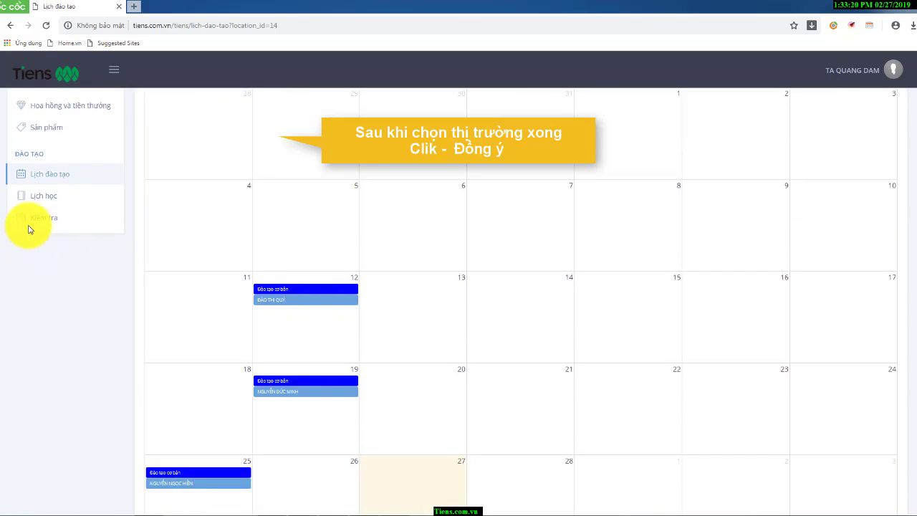
left_click(307, 307)
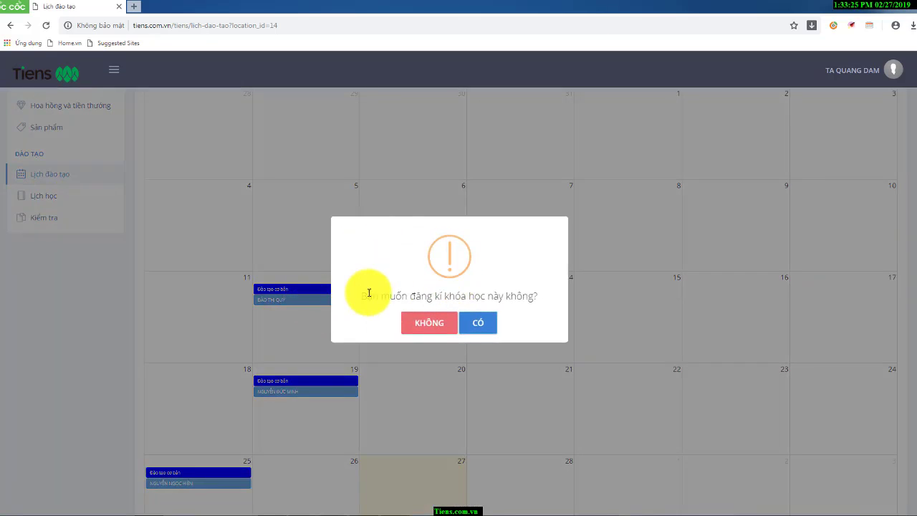
left_click(484, 325)
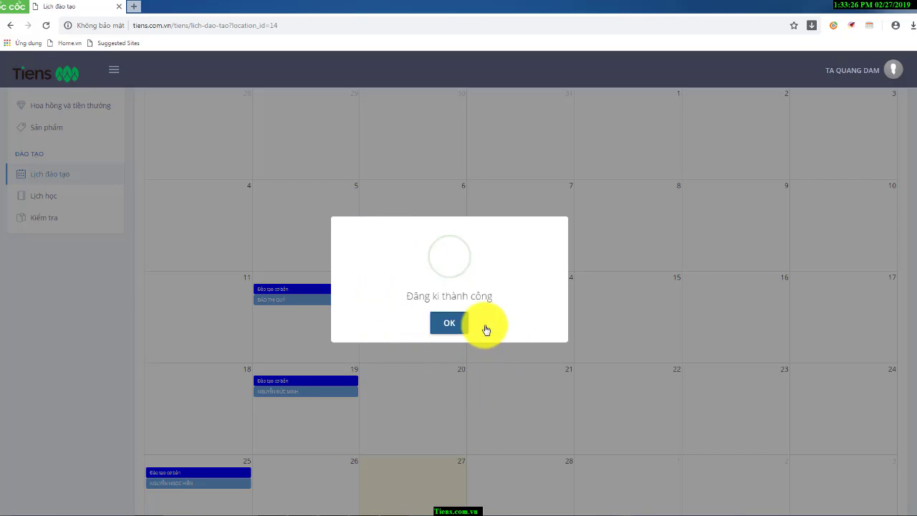
- Dismiss the registration success message and go to the online test (Kiểm tra)
left_click(446, 322)
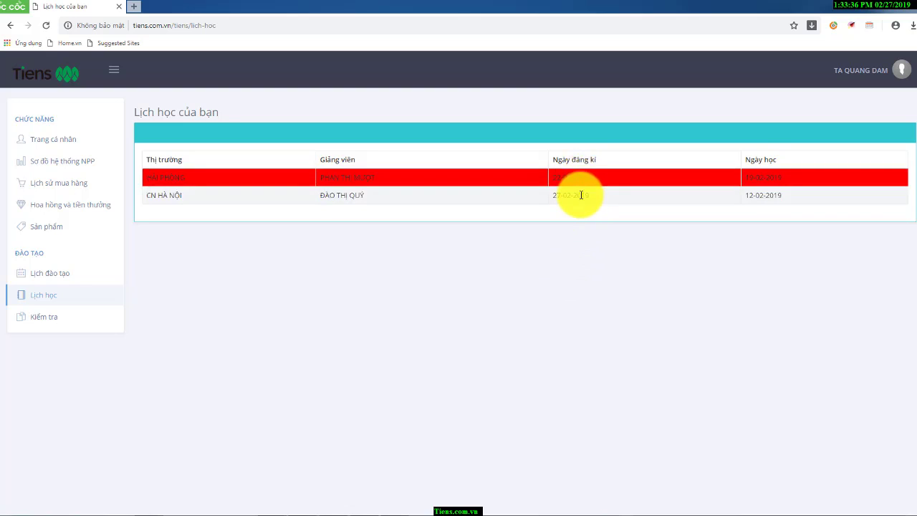
left_click(54, 319)
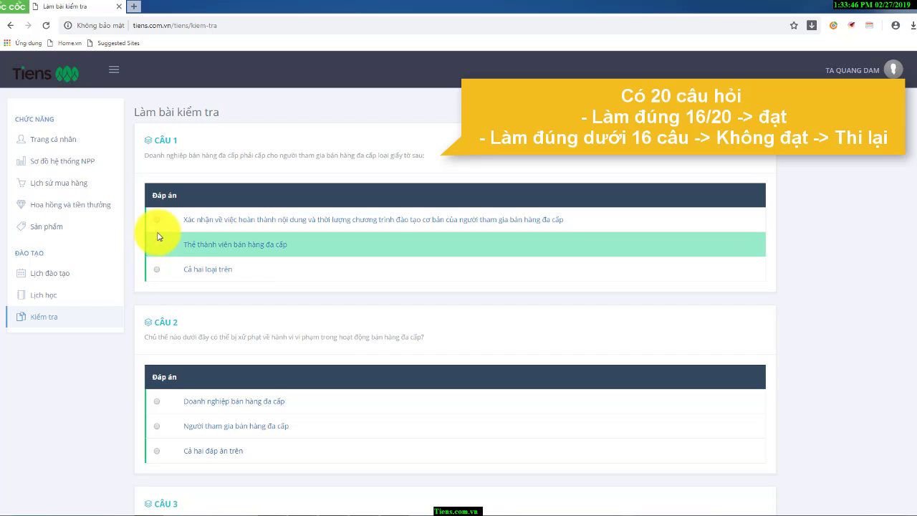
- Answer Câu 1 'Cả hai loại trên', Câu 2 'Cả hai đáp án trên', Câu 3 '150 triệu đồng'
left_click(156, 273)
scroll(177, 237, "down", 3)
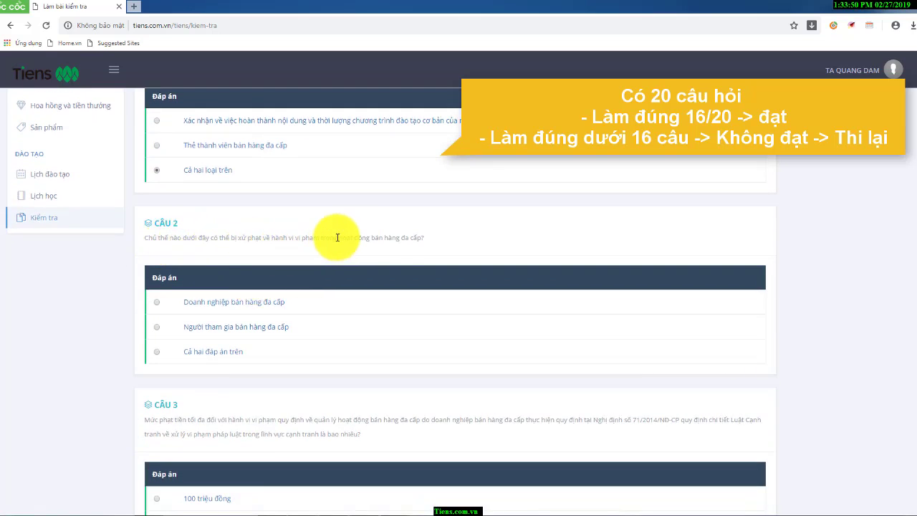
scroll(152, 337, "down", 2)
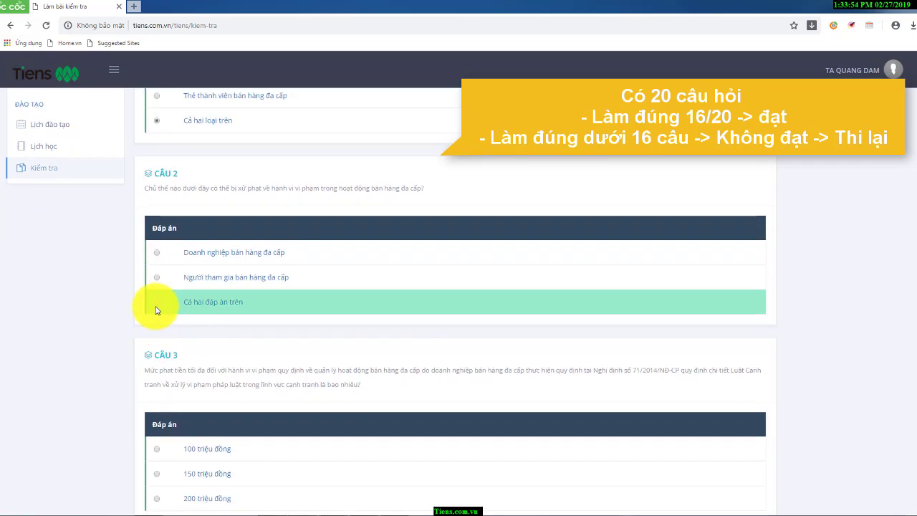
left_click(172, 309)
scroll(219, 379, "down", 3)
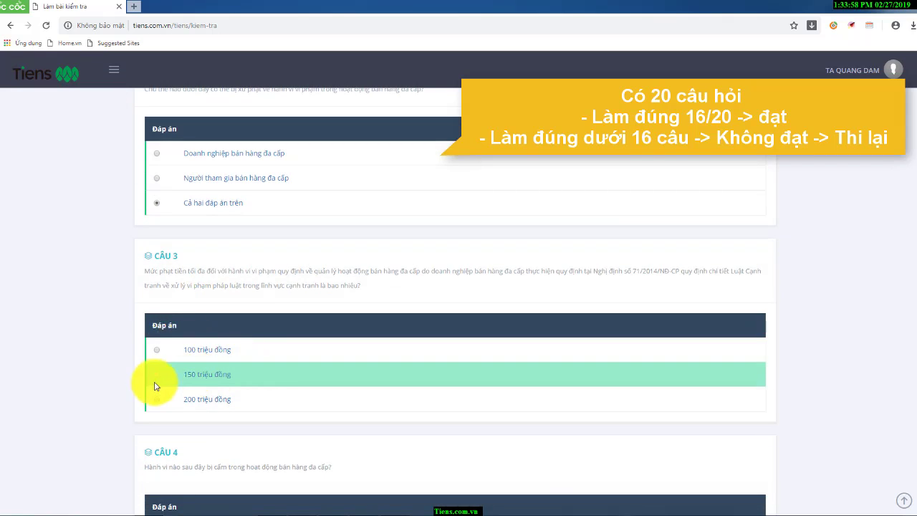
left_click(159, 380)
- Scroll down through the remaining questions to the end of the test
scroll(336, 374, "down", 3)
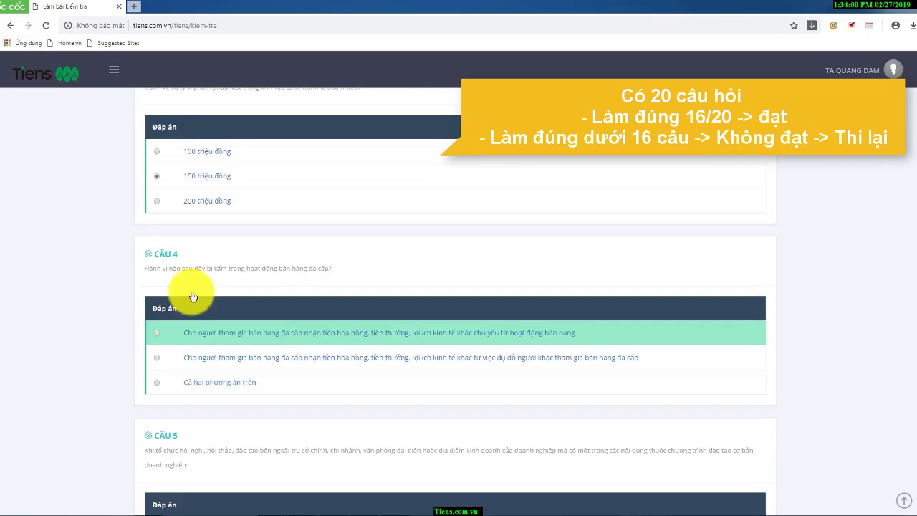
scroll(175, 362, "down", 2)
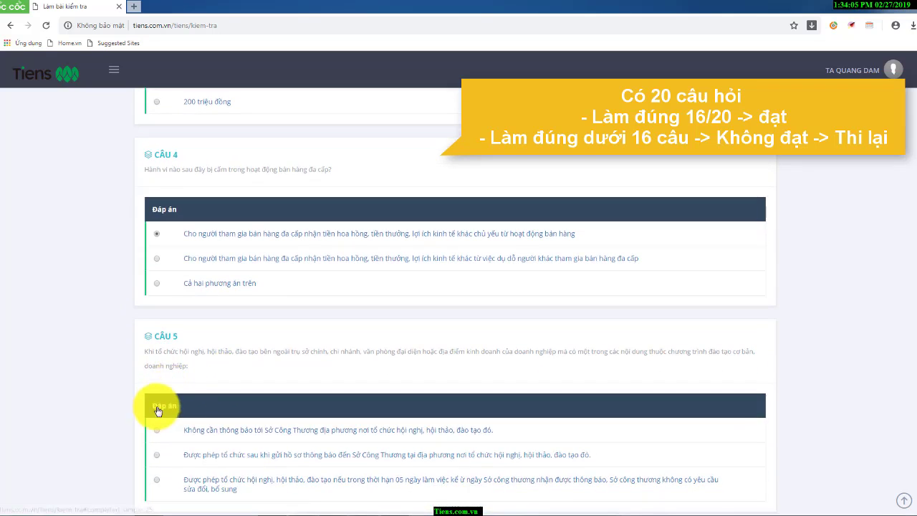
scroll(215, 434, "down", 2)
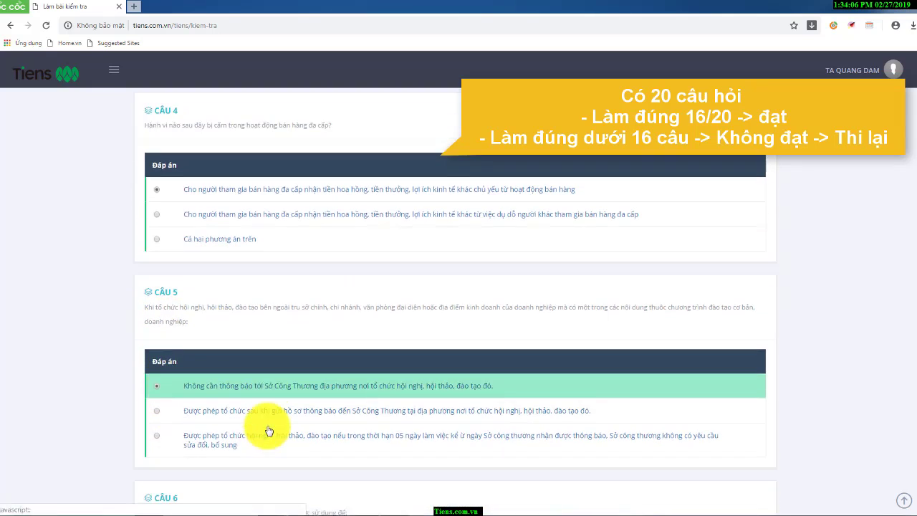
scroll(239, 426, "down", 2)
scroll(236, 424, "down", 12)
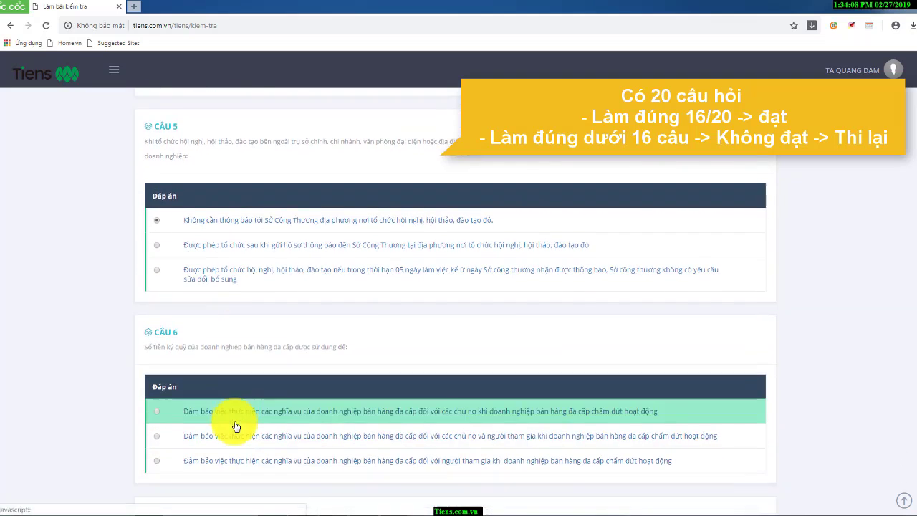
scroll(239, 421, "down", 13)
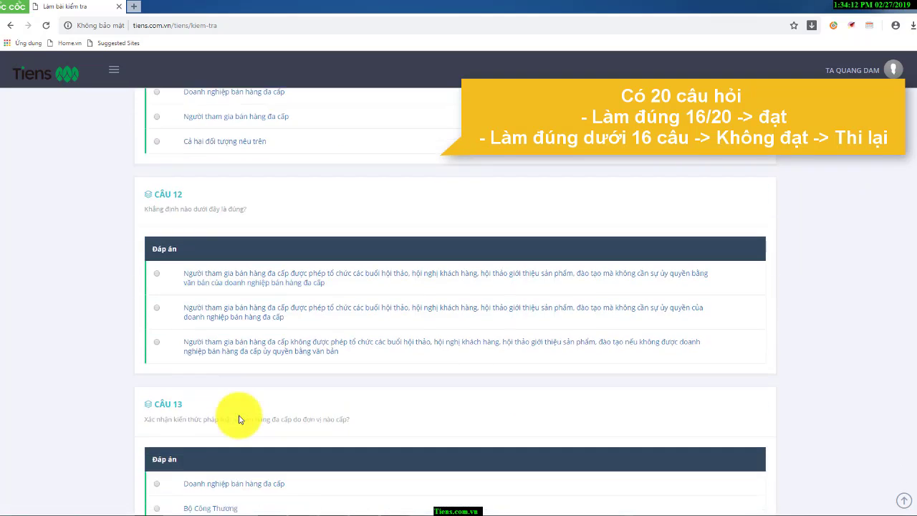
scroll(240, 420, "down", 8)
scroll(240, 420, "down", 7)
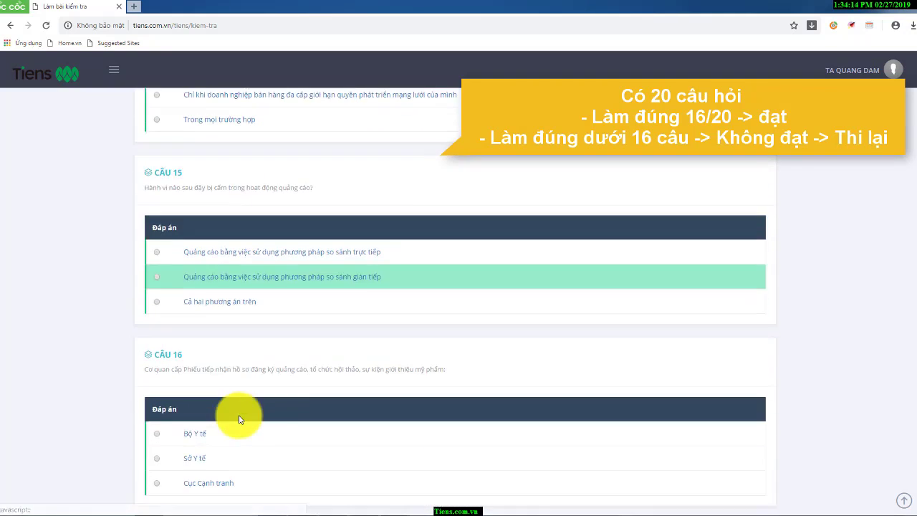
scroll(239, 420, "down", 9)
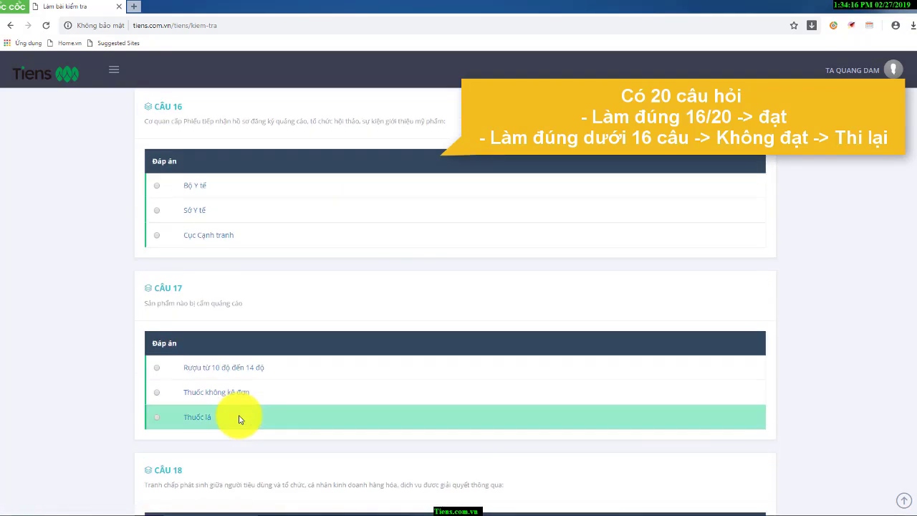
scroll(239, 415, "down", 3)
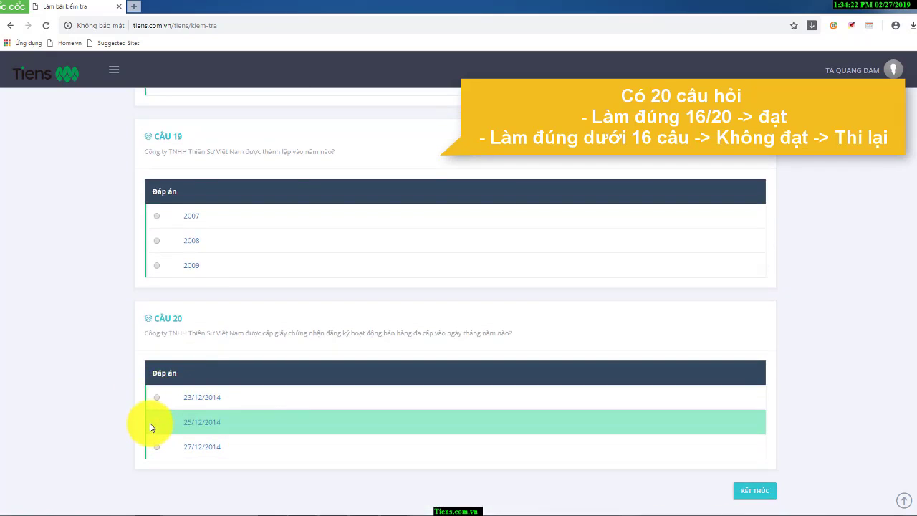
- After the refused submission, answer Câu 6 first option, Câu 7 '10 tỷ đồng', Câu 8 second option
left_click(758, 492)
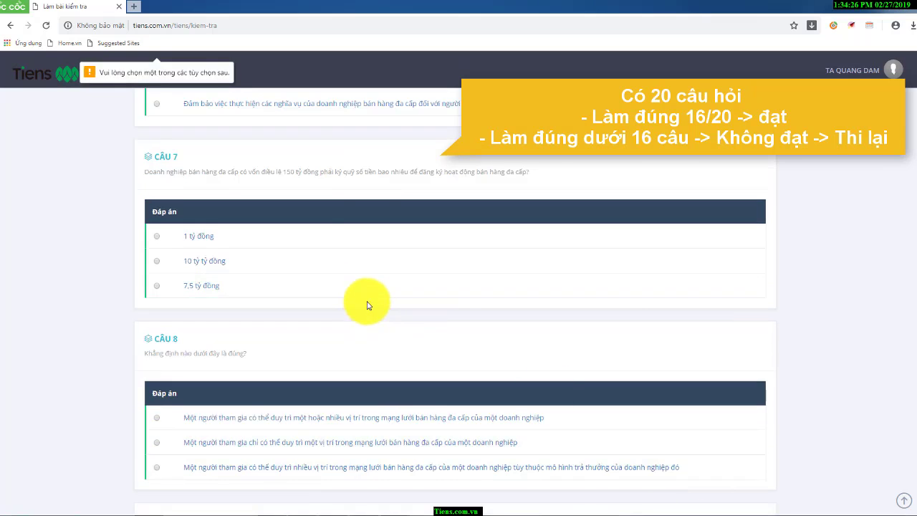
scroll(367, 306, "up", 2)
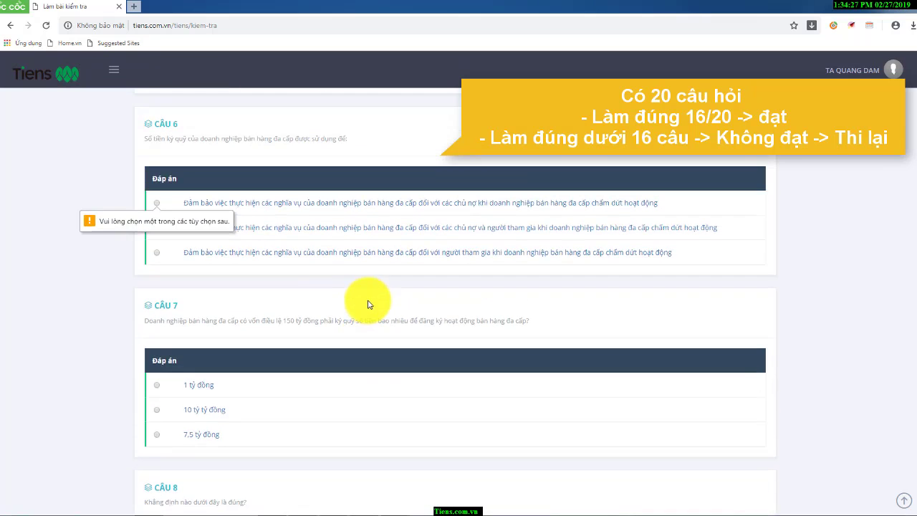
left_click(156, 208)
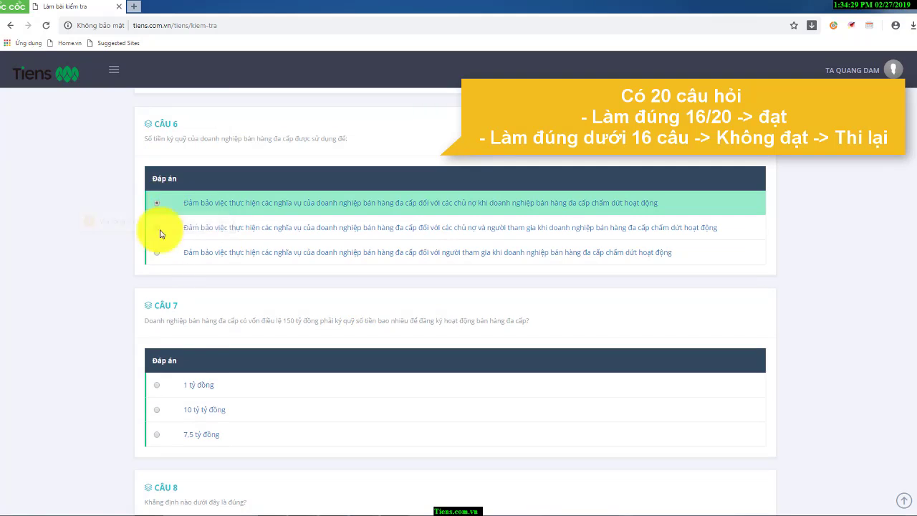
left_click(156, 385)
scroll(273, 390, "down", 2)
left_click(156, 309)
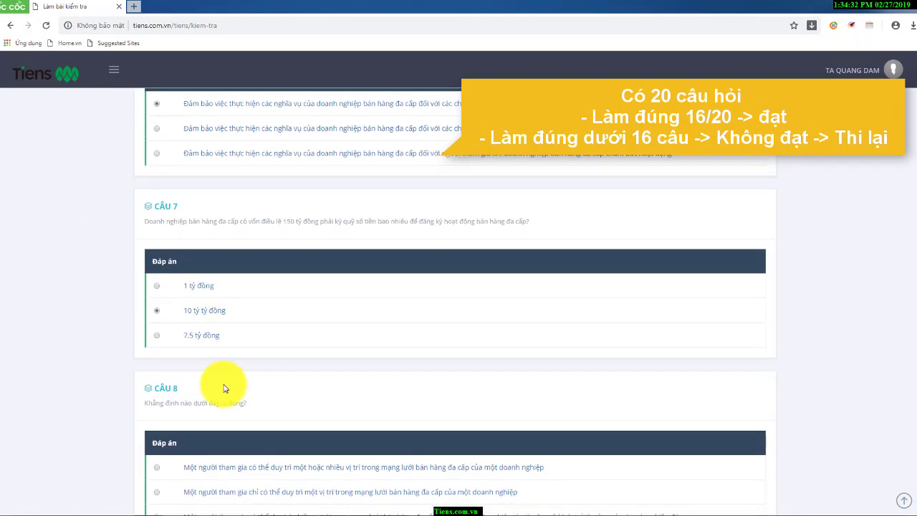
scroll(201, 383, "down", 2)
left_click(158, 400)
- Answer Câu 9 second option, Câu 10 'Doanh nghiệp bán hàng đa cấp', Câu 11 'Người tham gia bán hàng đa cấp'
scroll(236, 402, "down", 2)
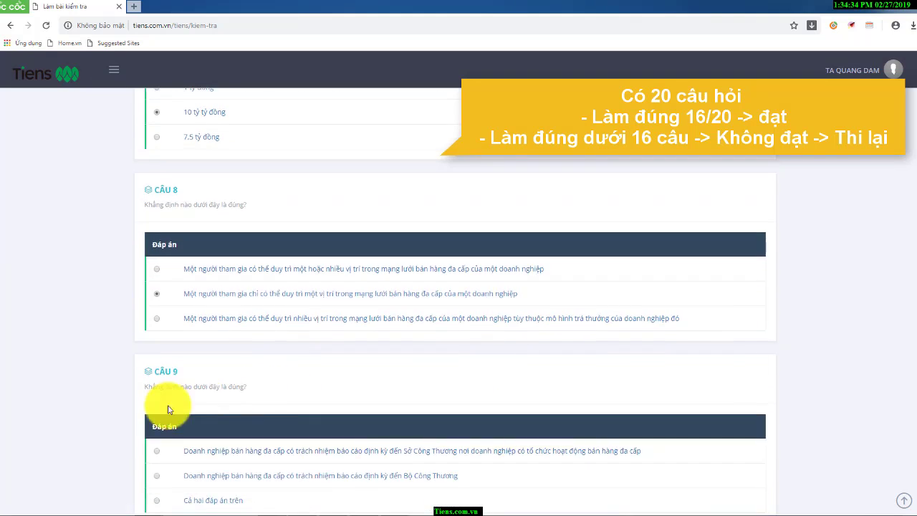
left_click(167, 476)
scroll(301, 430, "down", 4)
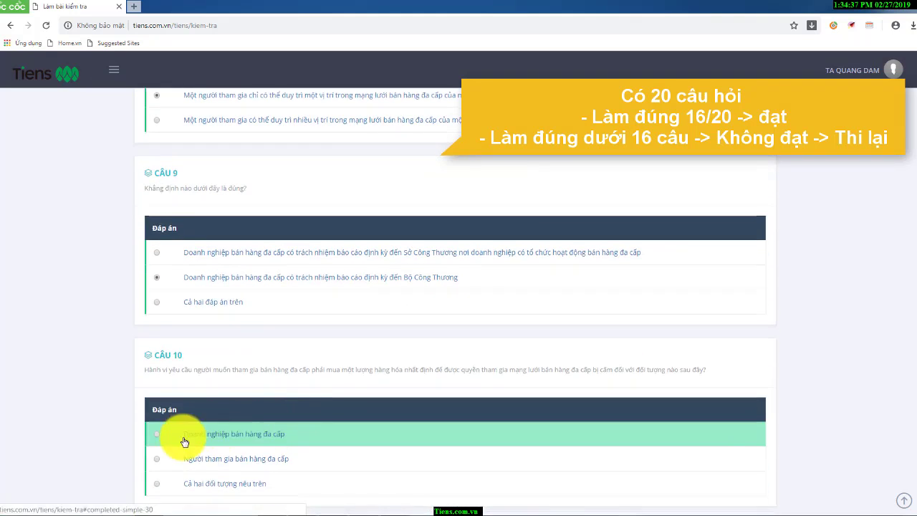
left_click(152, 435)
scroll(336, 435, "down", 6)
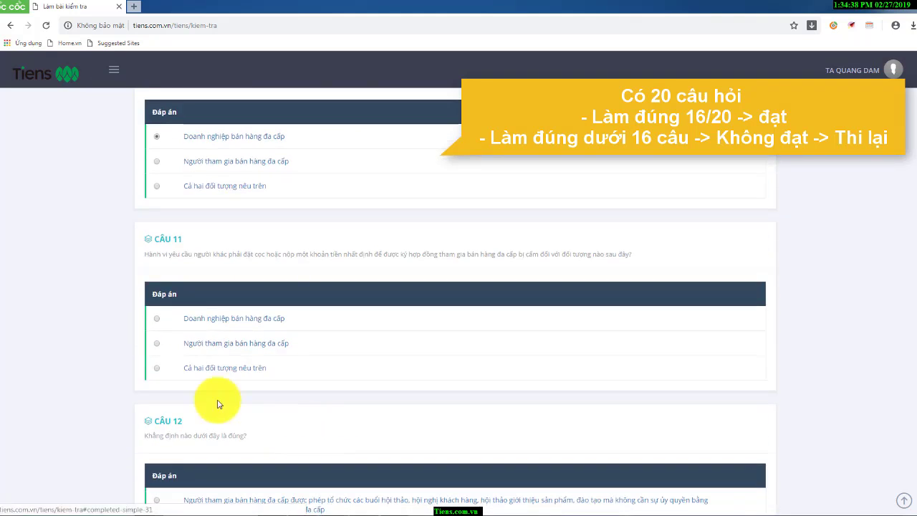
left_click(157, 344)
scroll(371, 408, "down", 3)
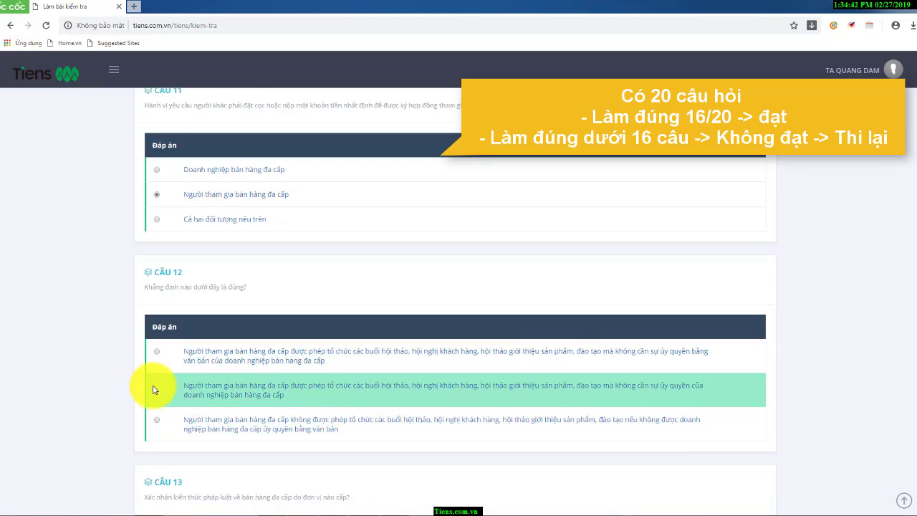
scroll(238, 383, "down", 3)
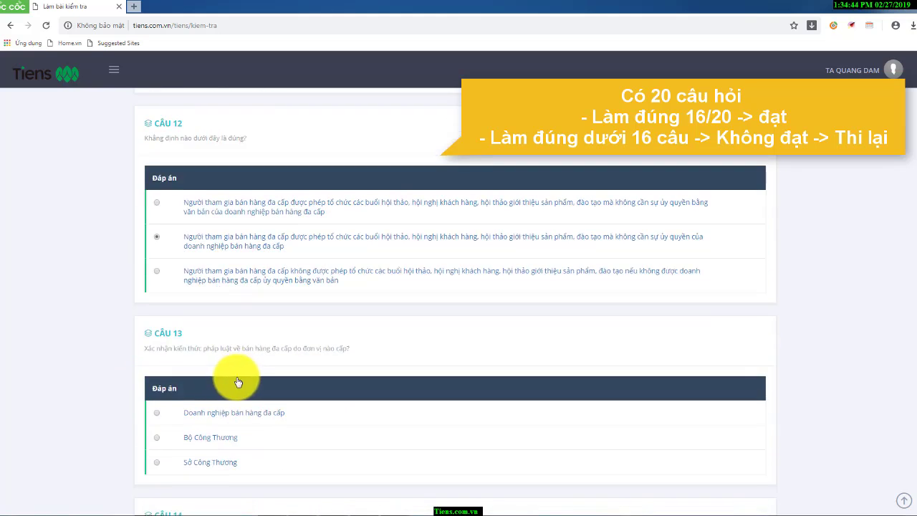
- Answer Câu 13 'Doanh nghiệp bán hàng đa cấp', Câu 15 direct-comparison advertising, Câu 16 'Sở Y tế'
left_click(156, 417)
scroll(159, 412, "down", 4)
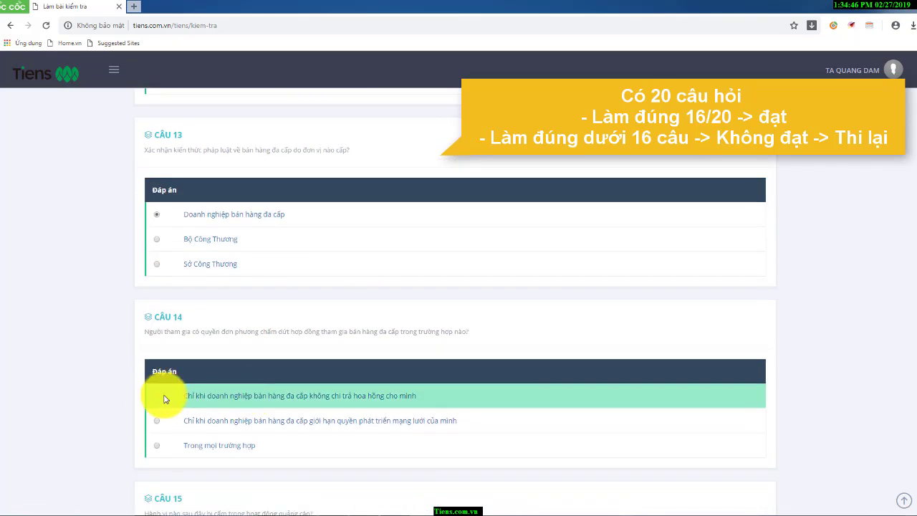
scroll(246, 403, "down", 3)
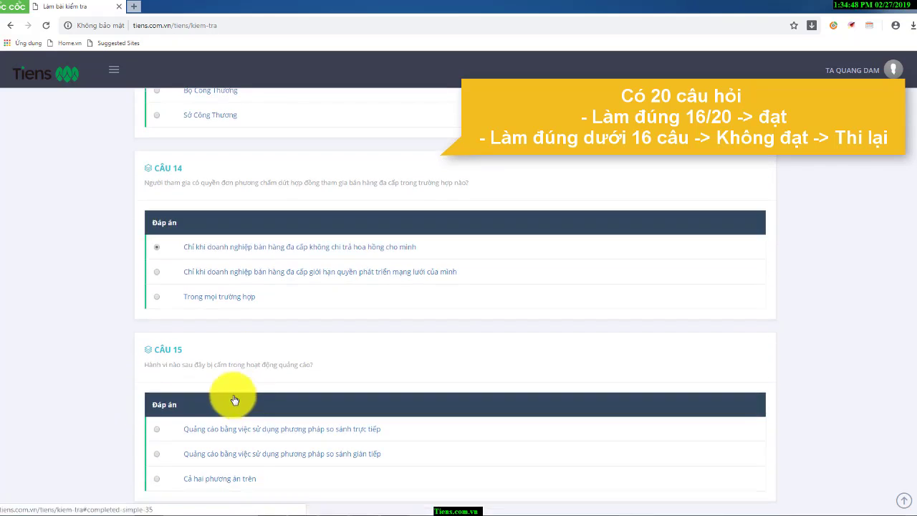
left_click(158, 430)
scroll(201, 391, "down", 3)
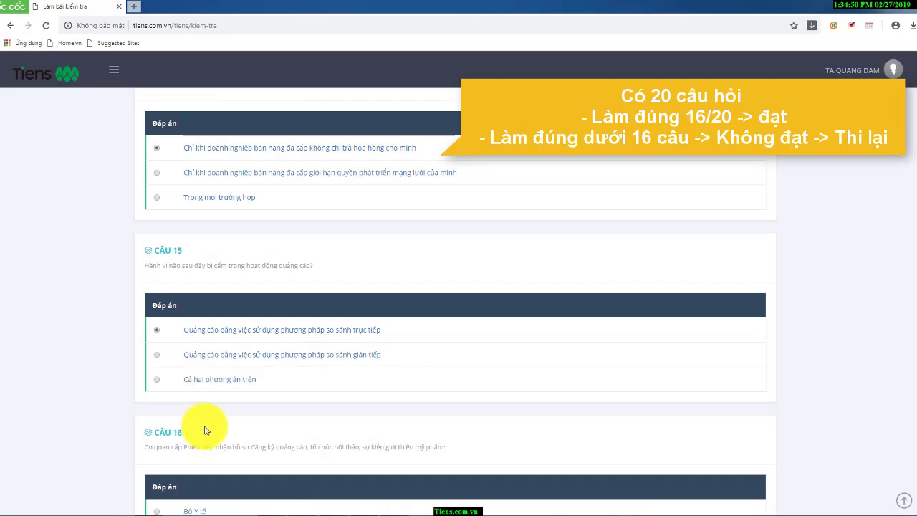
scroll(201, 423, "down", 2)
left_click(158, 390)
- Answer Câu 17 'Thuốc không kê đơn', Câu 18 second option, and Câu 19 '2008'
scroll(164, 417, "down", 5)
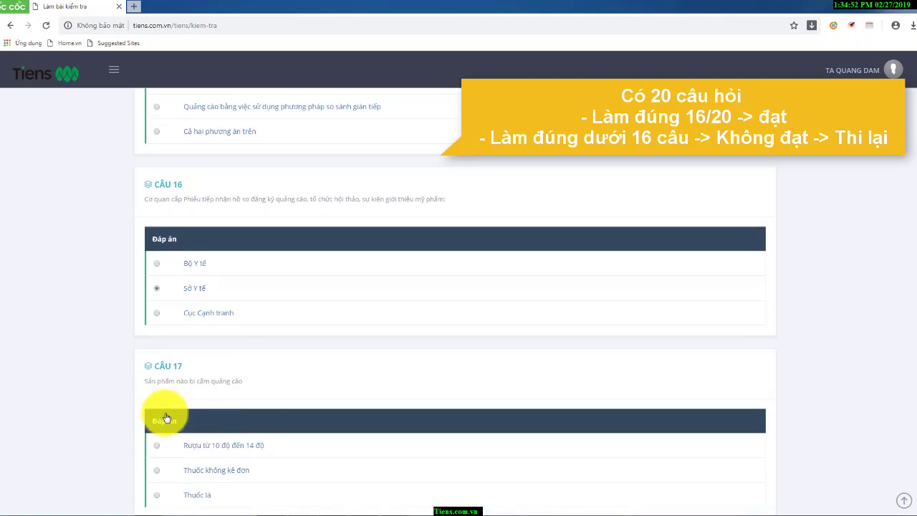
left_click(158, 326)
scroll(268, 409, "down", 2)
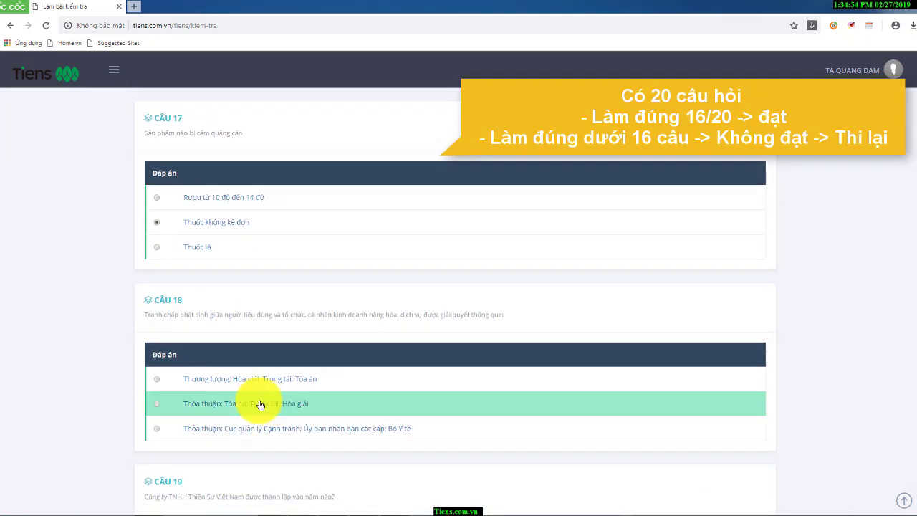
left_click(158, 405)
scroll(294, 422, "down", 2)
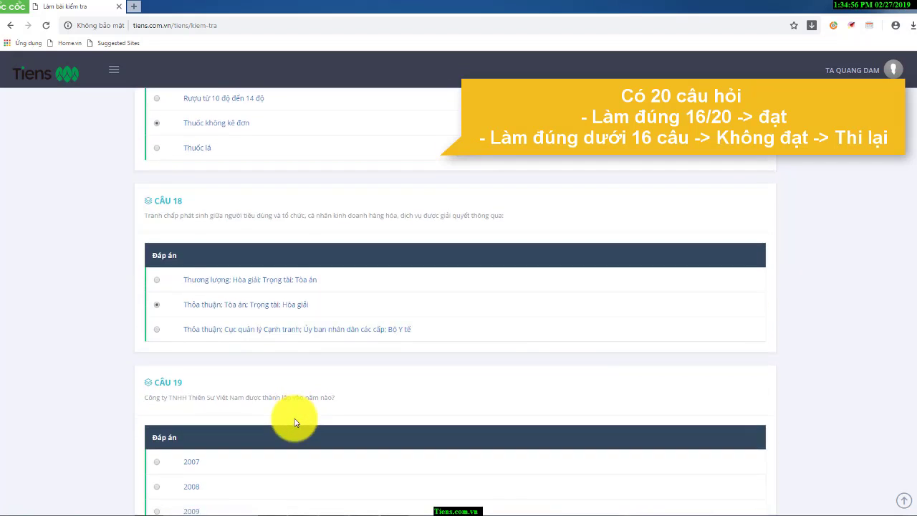
scroll(297, 420, "down", 3)
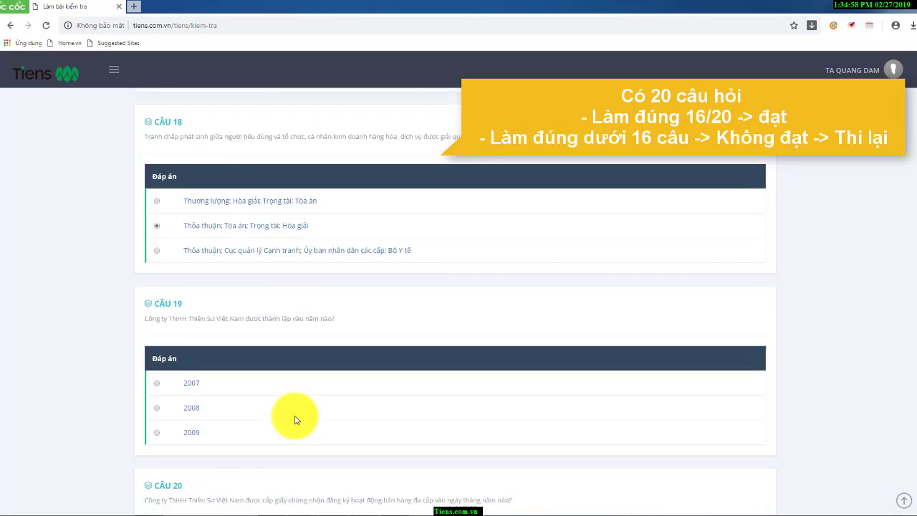
left_click(157, 362)
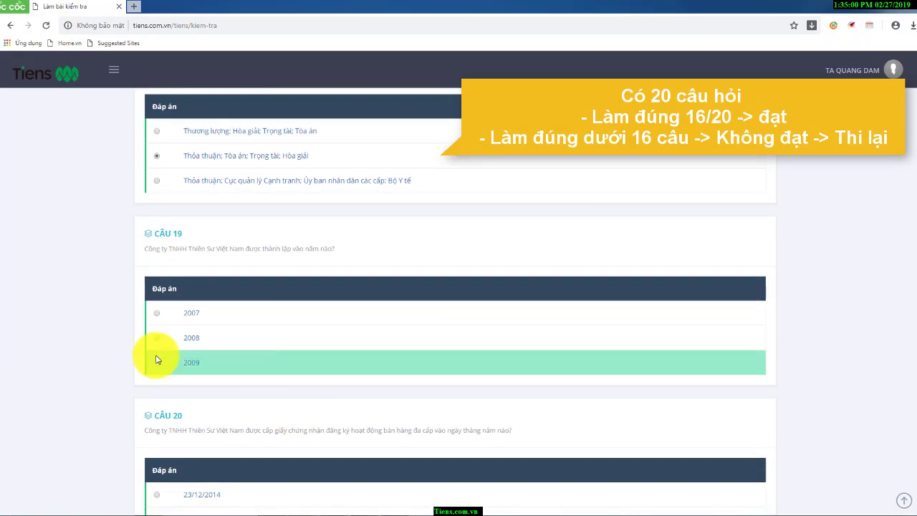
scroll(348, 383, "down", 2)
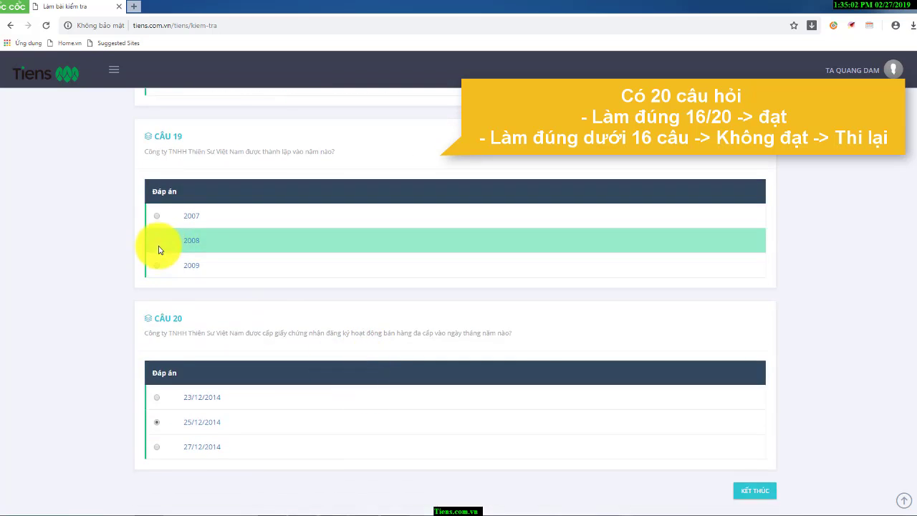
left_click(159, 247)
- Submit the finished test with KẾT THÚC and review the 8/20 result
left_click(751, 493)
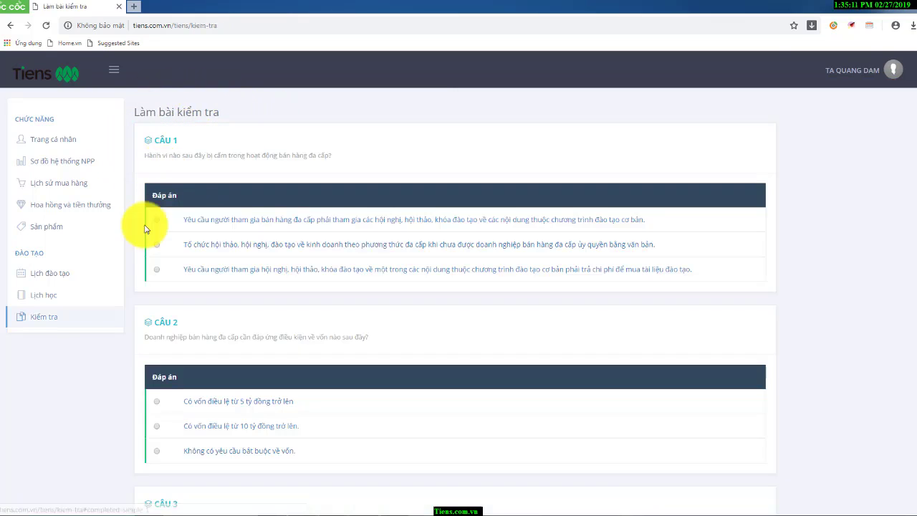
scroll(473, 344, "down", 5)
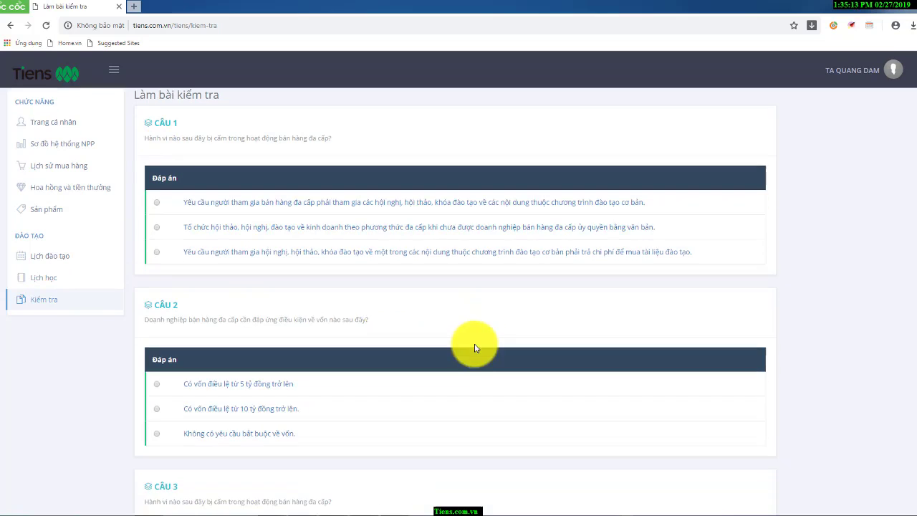